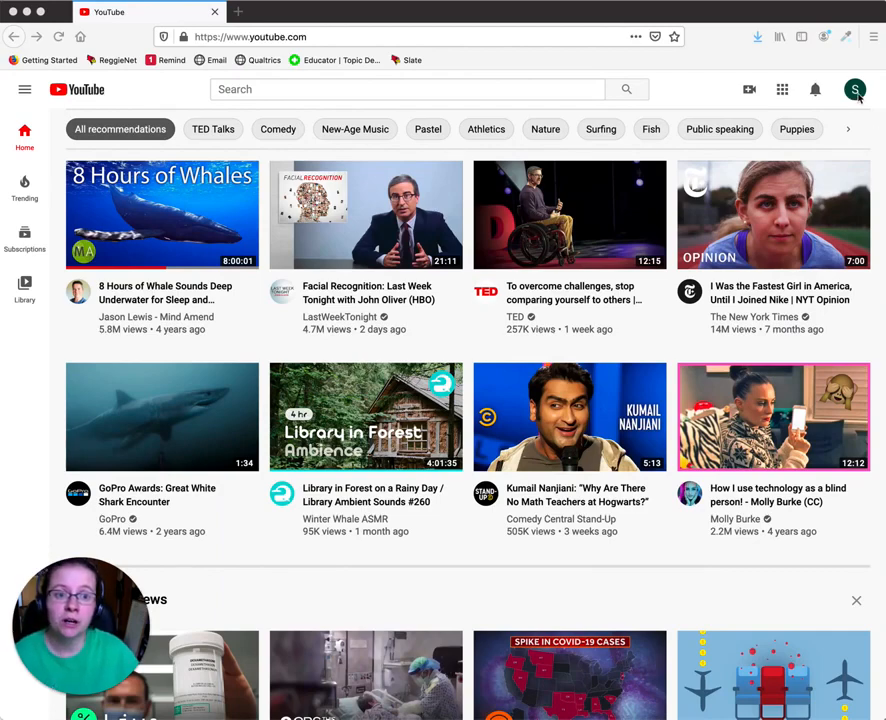
- Open YouTube Studio for the signed-in channel and show its list of uploaded videos
click(855, 91)
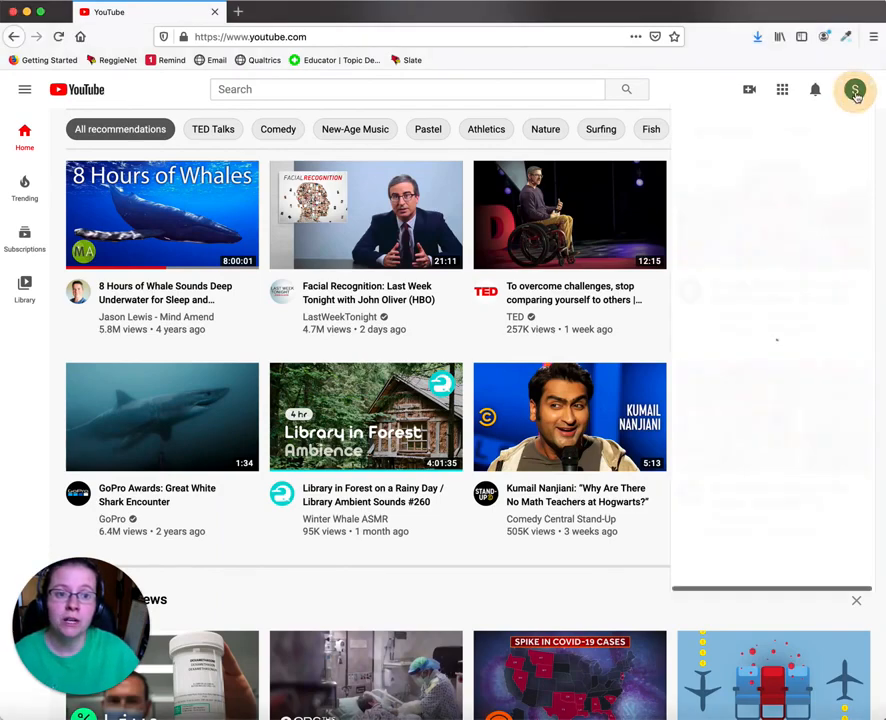
click(742, 234)
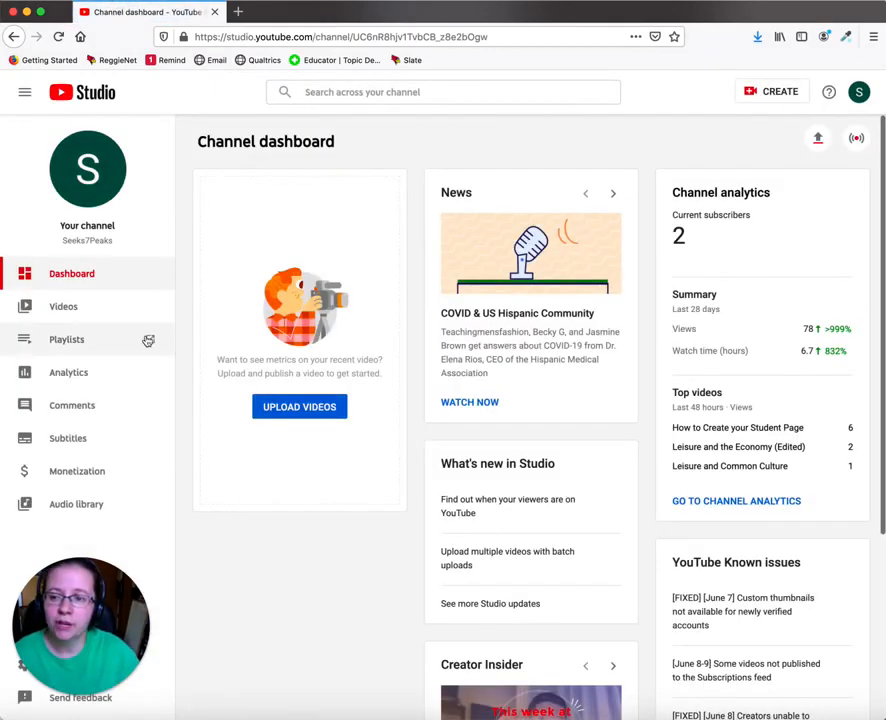
click(75, 307)
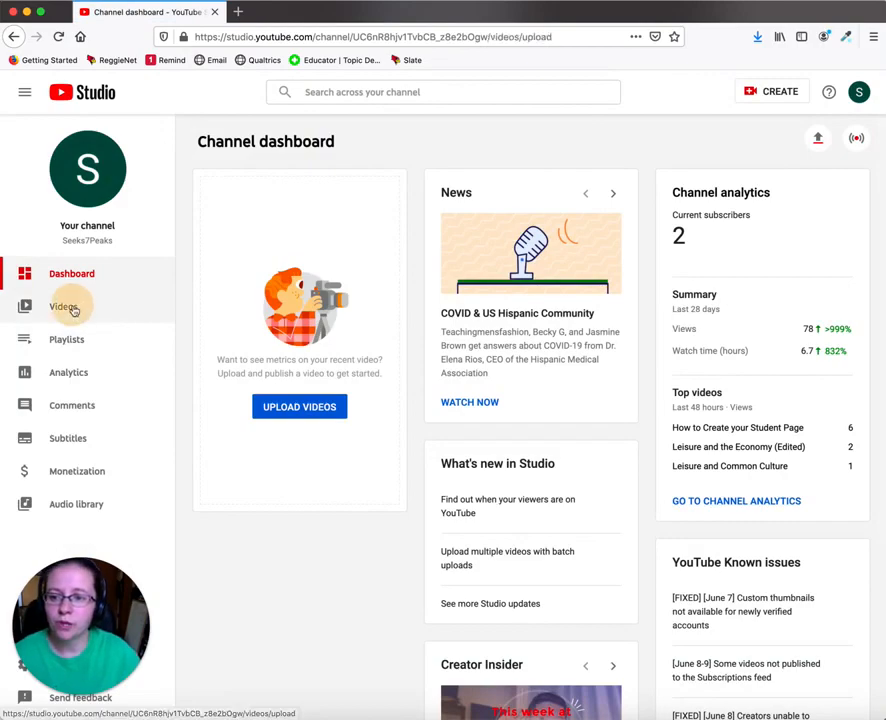
- Go to the third page of the channel's uploads and find the 13:19 Leisure Musings video from Jun 18, 2018
scroll(773, 534, down, 15)
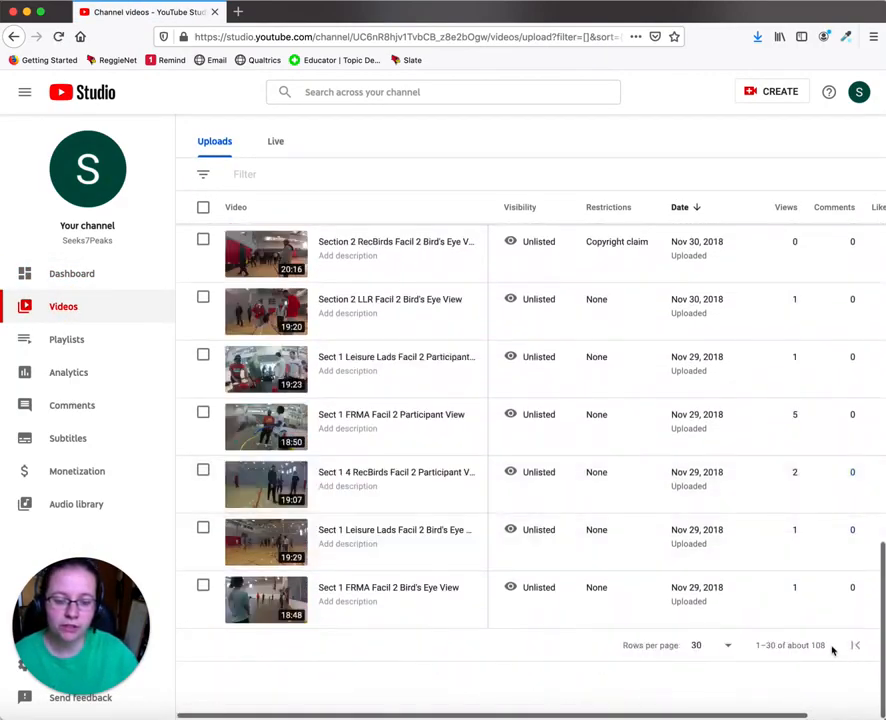
drag(757, 716, 852, 713)
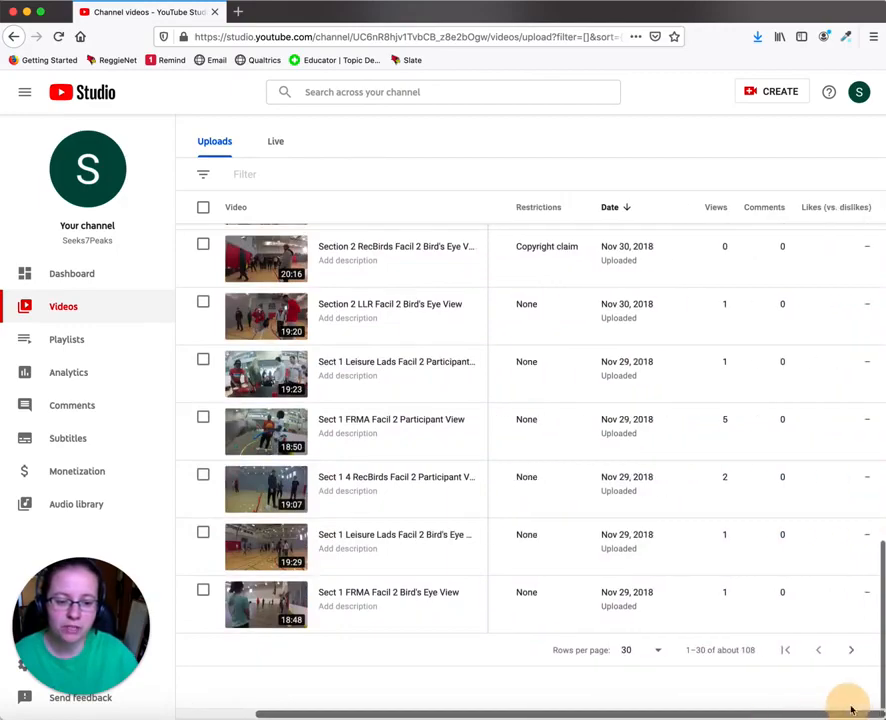
click(849, 651)
scroll(838, 645, down, 10)
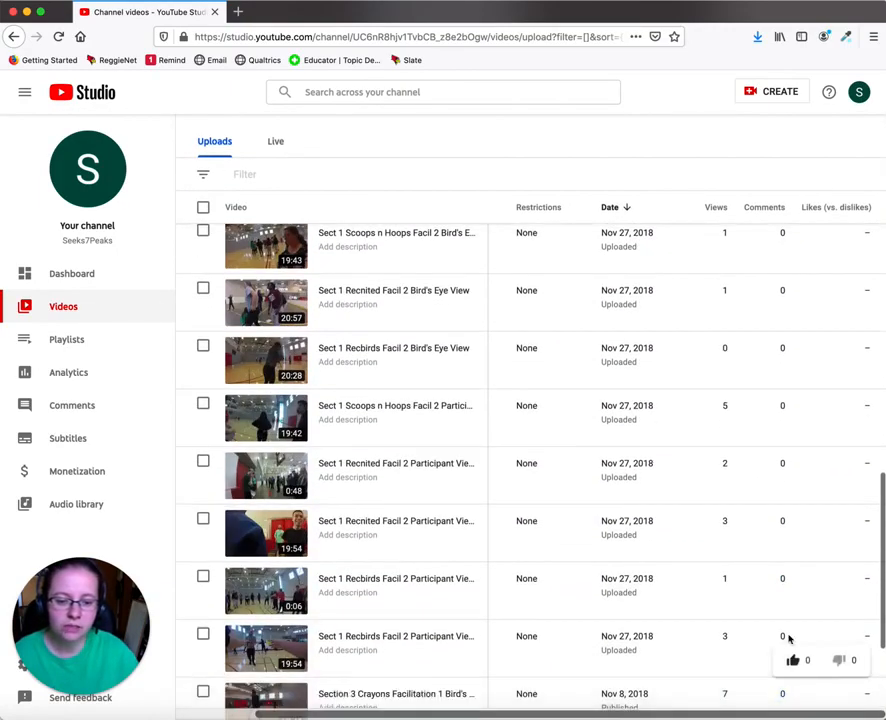
scroll(801, 667, down, 5)
click(852, 647)
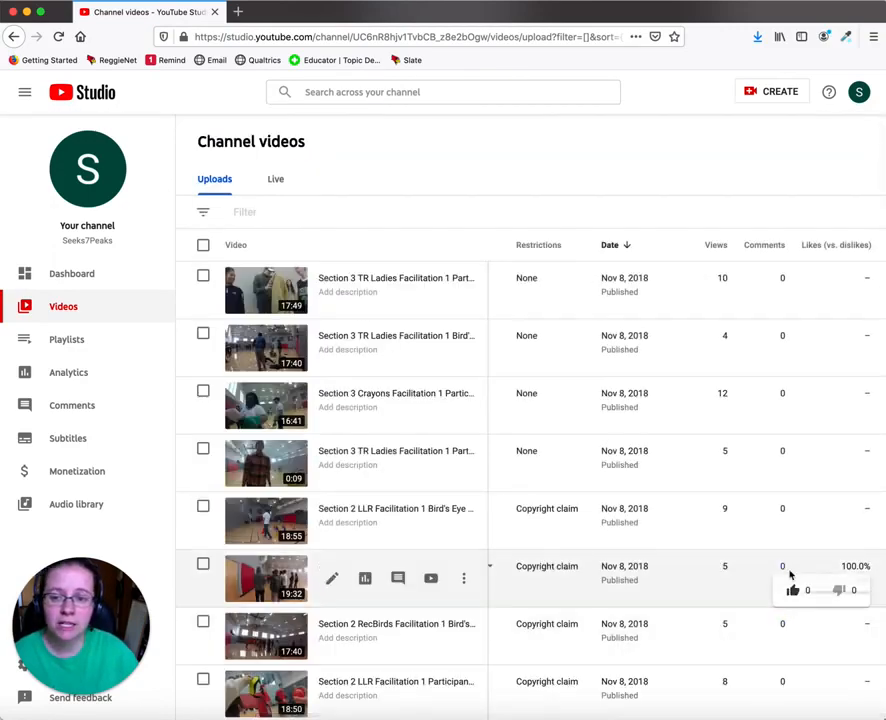
scroll(792, 574, down, 3)
scroll(792, 574, down, 4)
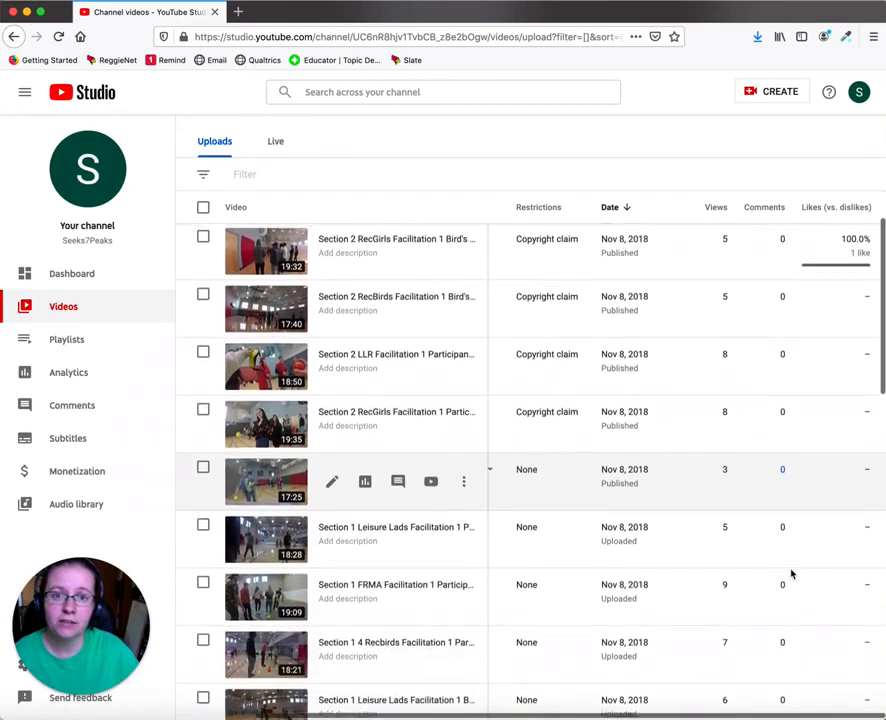
scroll(792, 574, down, 2)
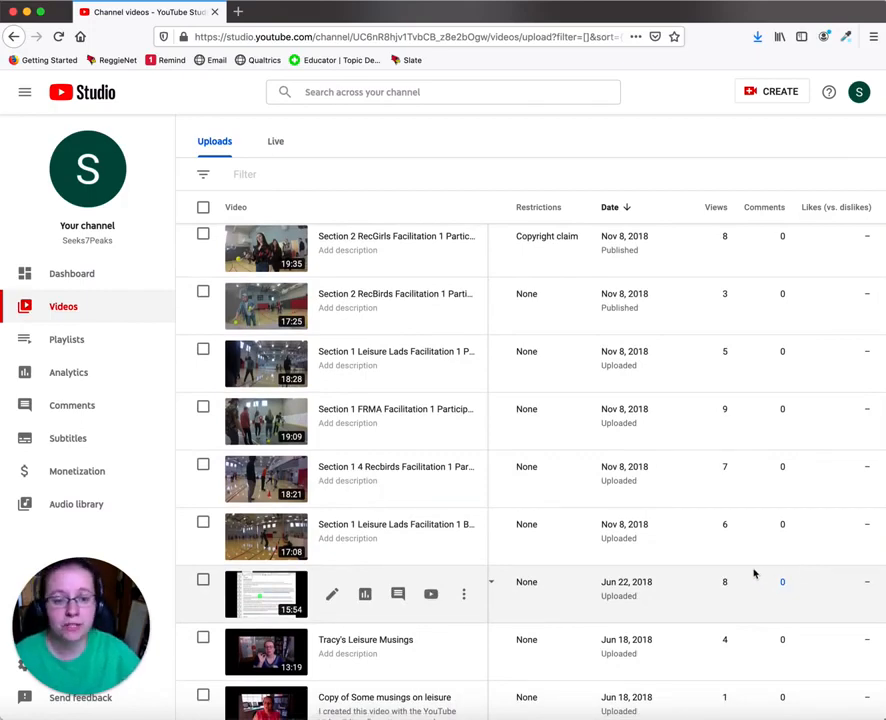
scroll(755, 574, down, 5)
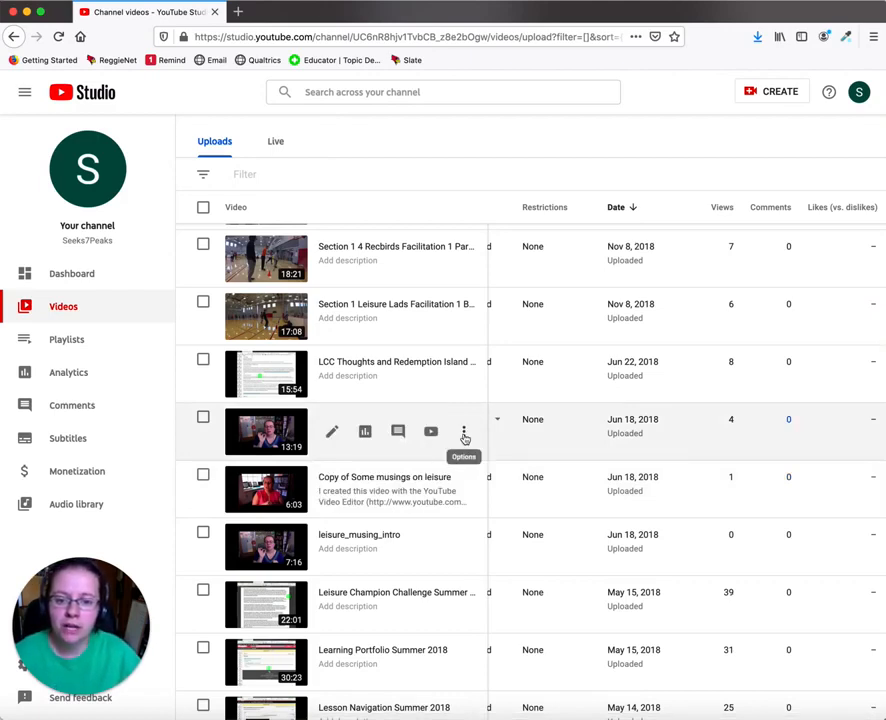
click(464, 434)
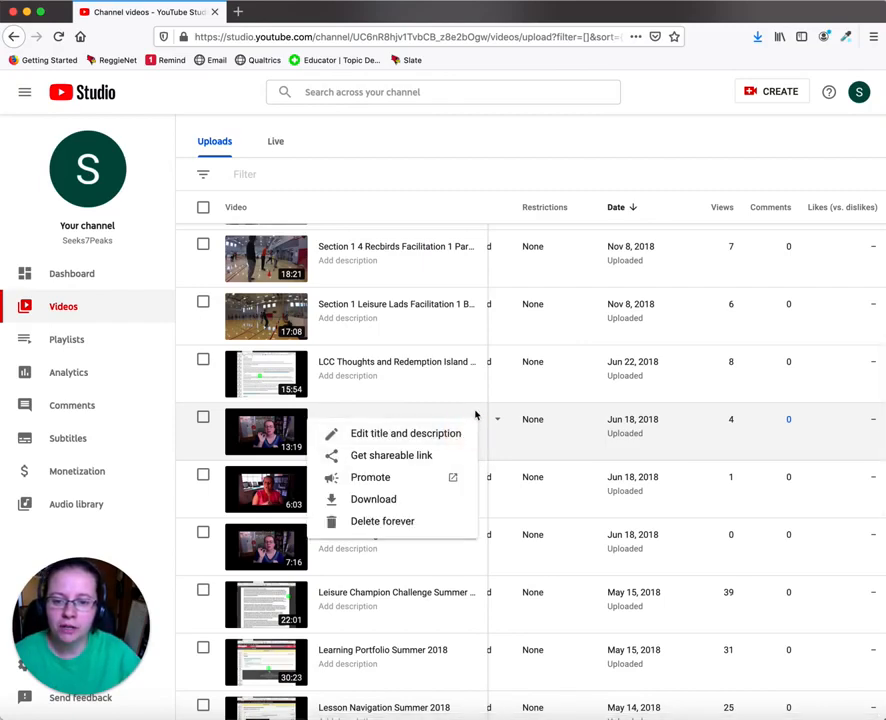
click(475, 417)
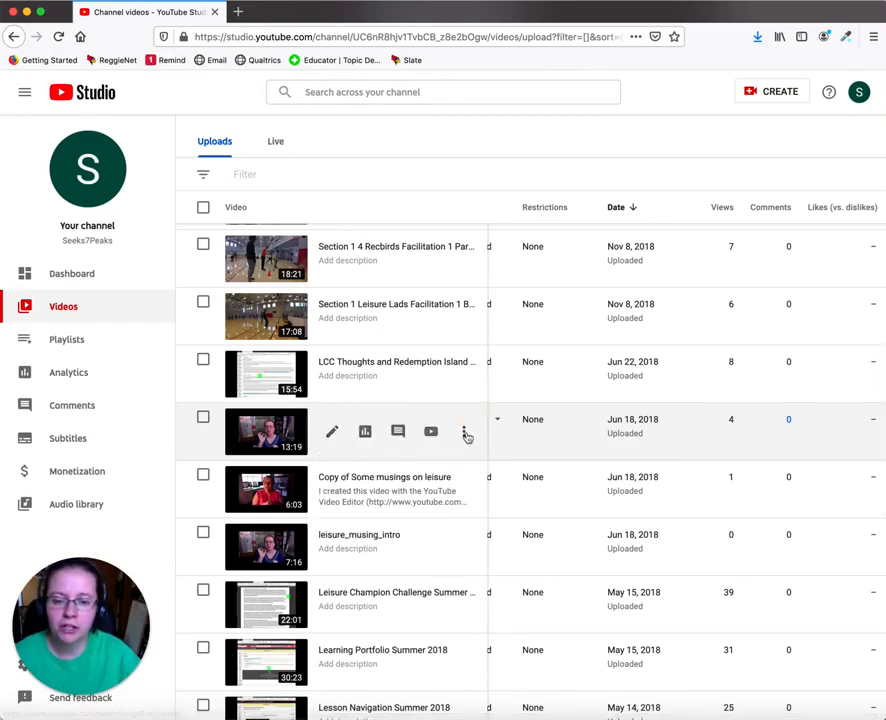
click(465, 434)
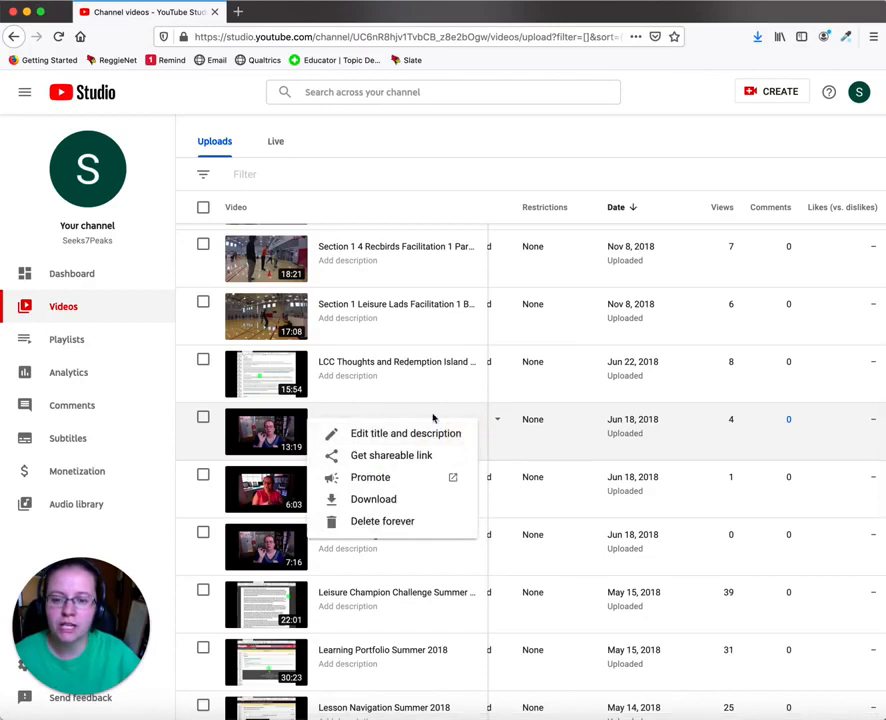
click(433, 418)
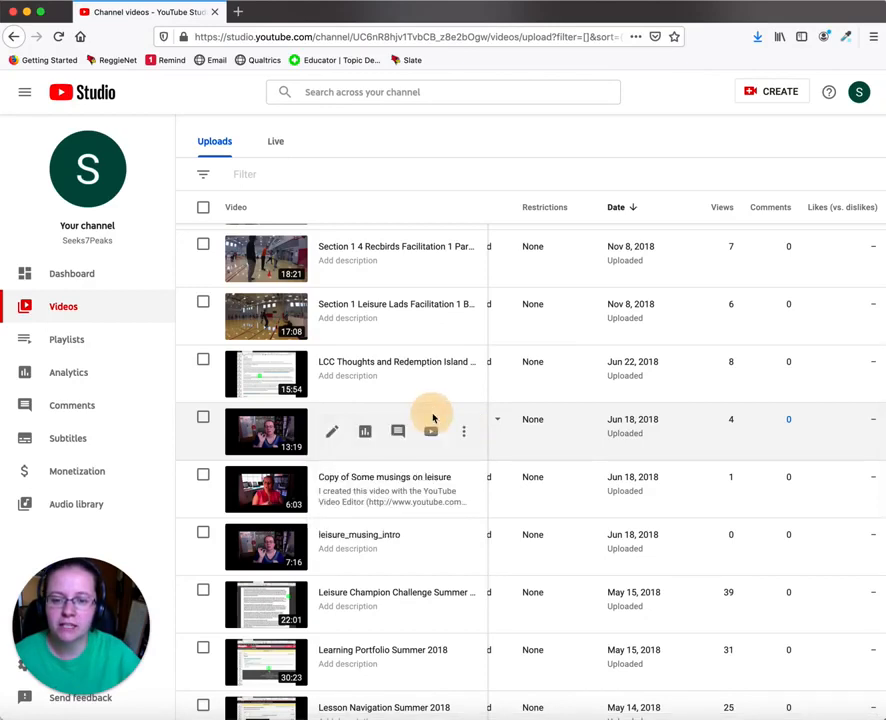
- Open the details of the 13:19 Leisure Musings video and go to its subtitles
click(333, 434)
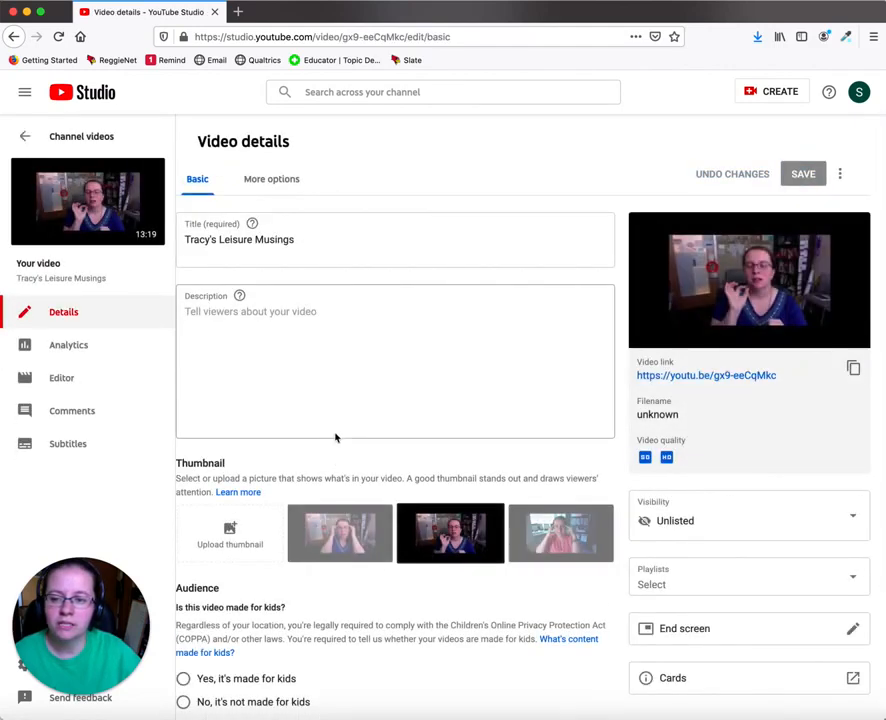
click(91, 447)
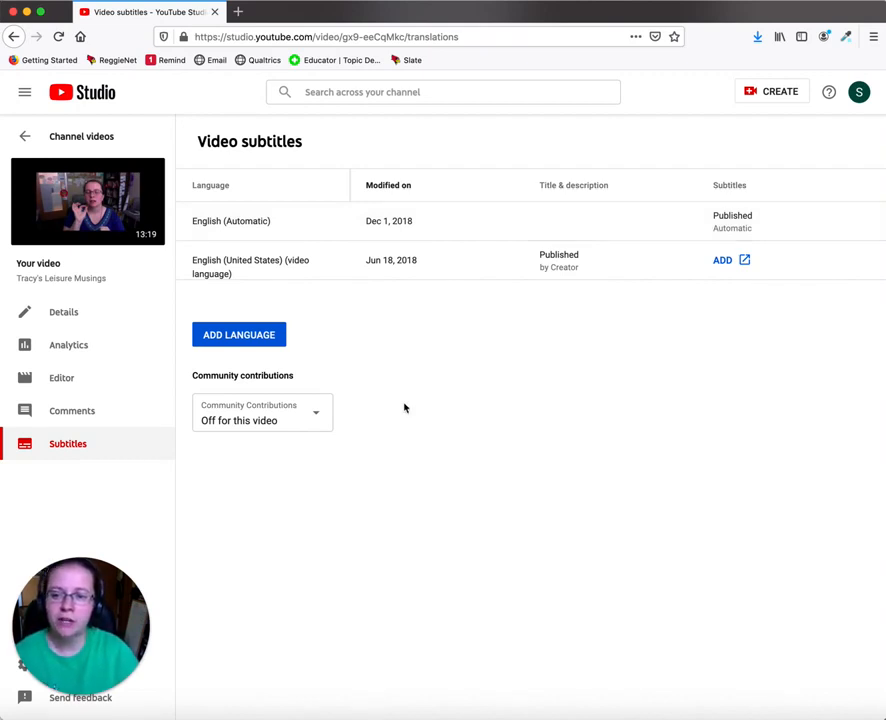
click(322, 419)
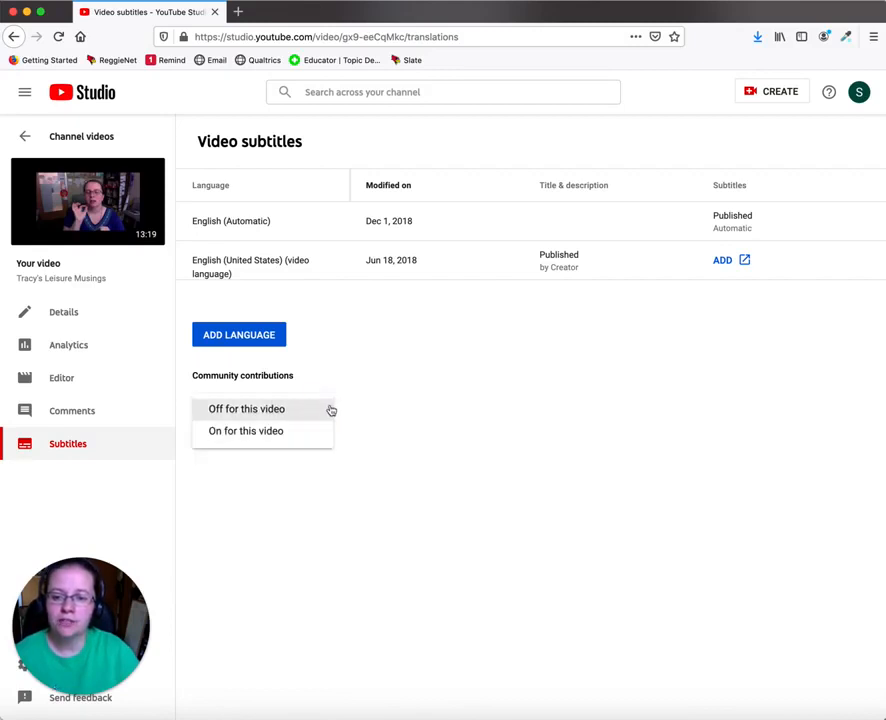
click(328, 411)
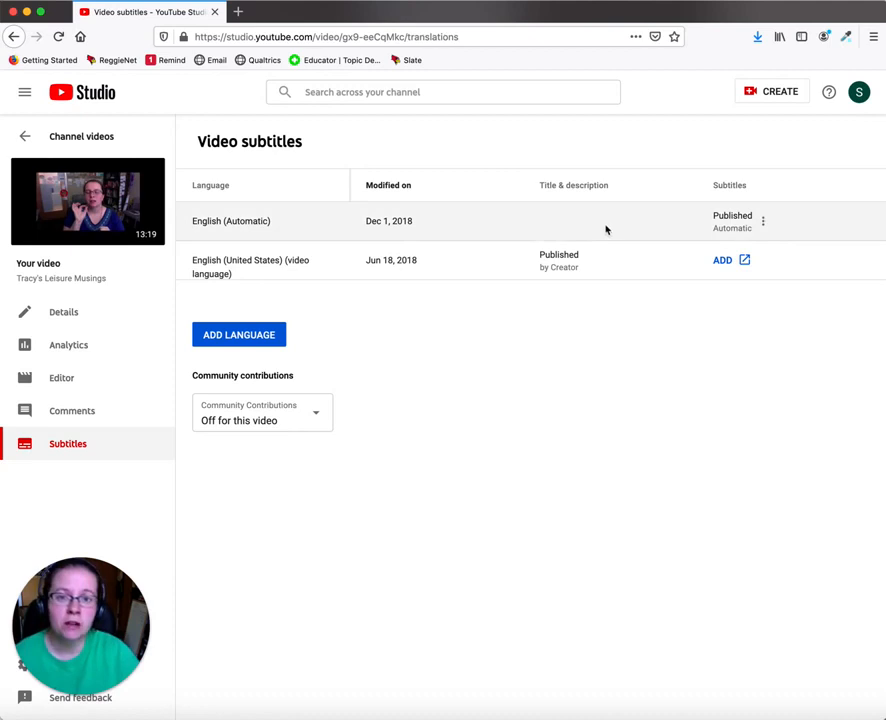
click(764, 223)
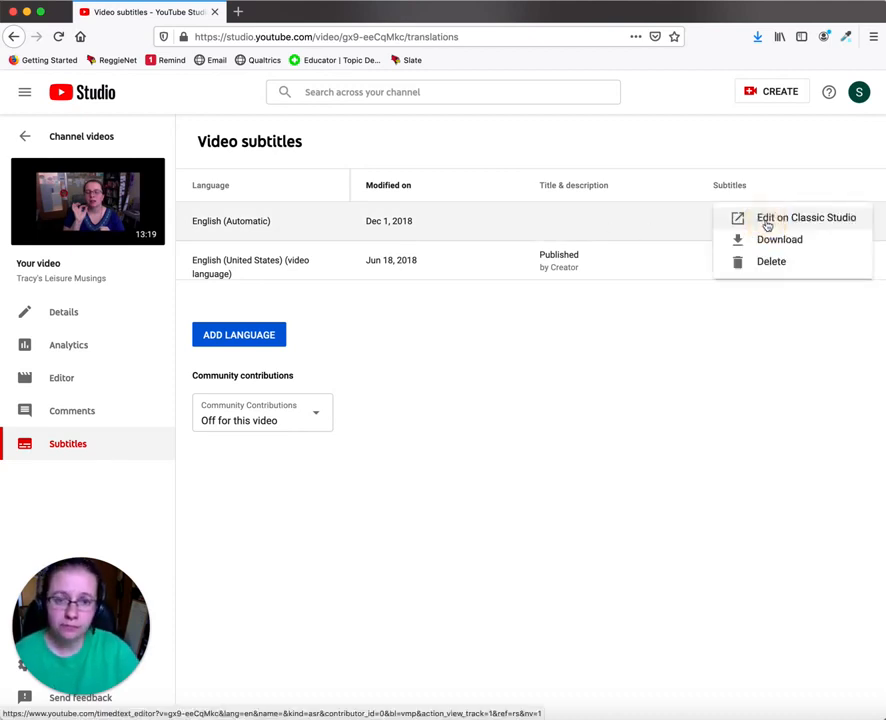
click(796, 157)
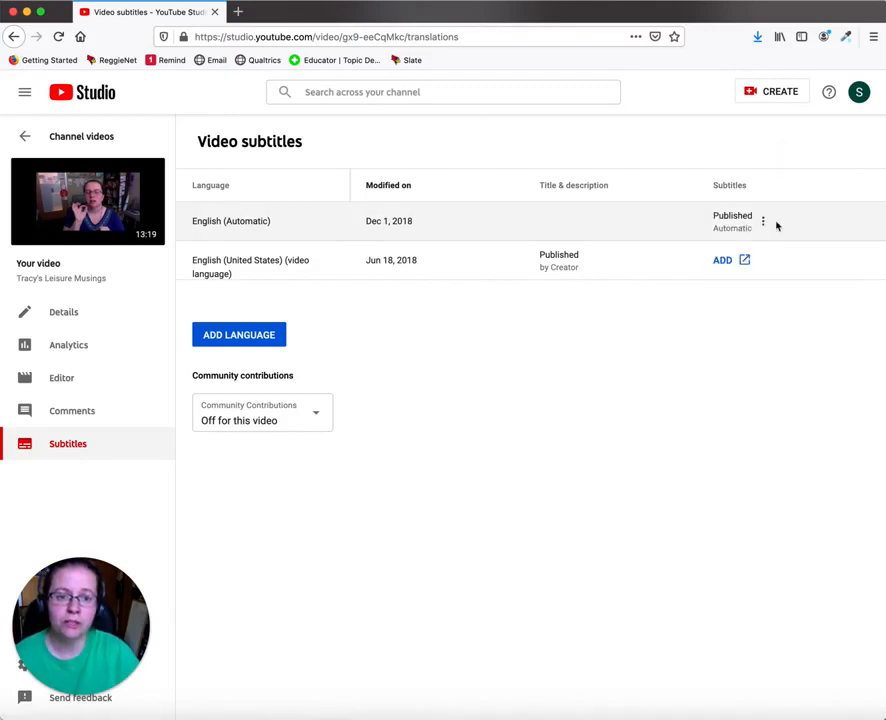
- Open the English (Automatic) subtitles in Classic Studio and start editing them
click(764, 223)
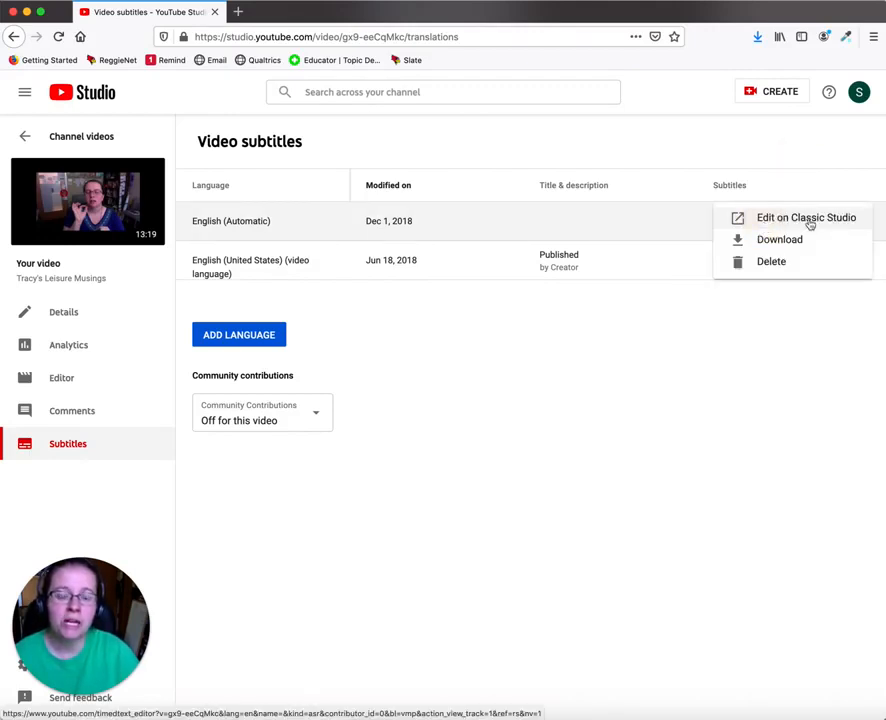
click(810, 220)
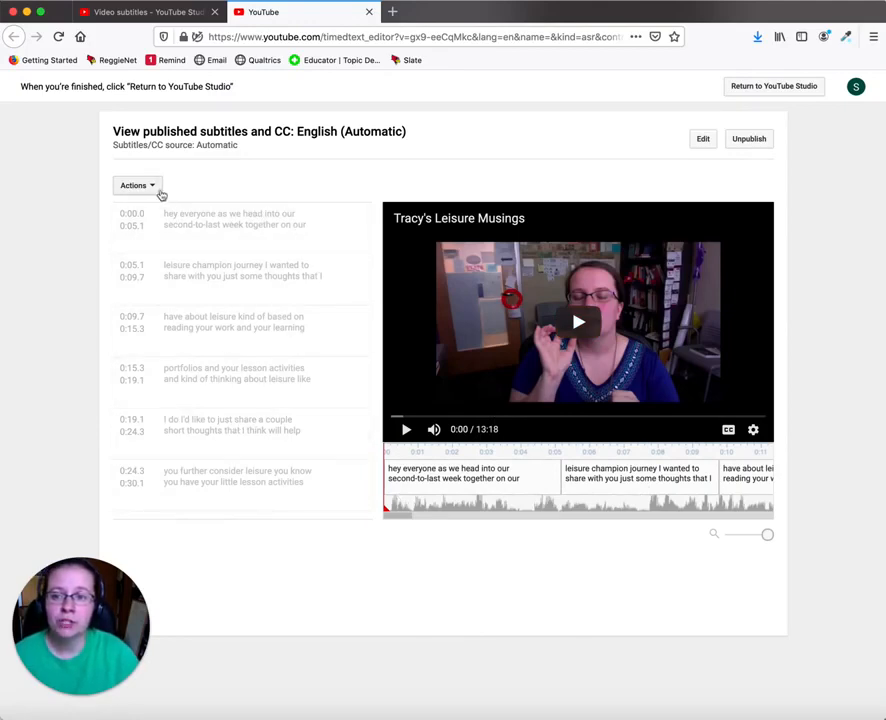
click(155, 186)
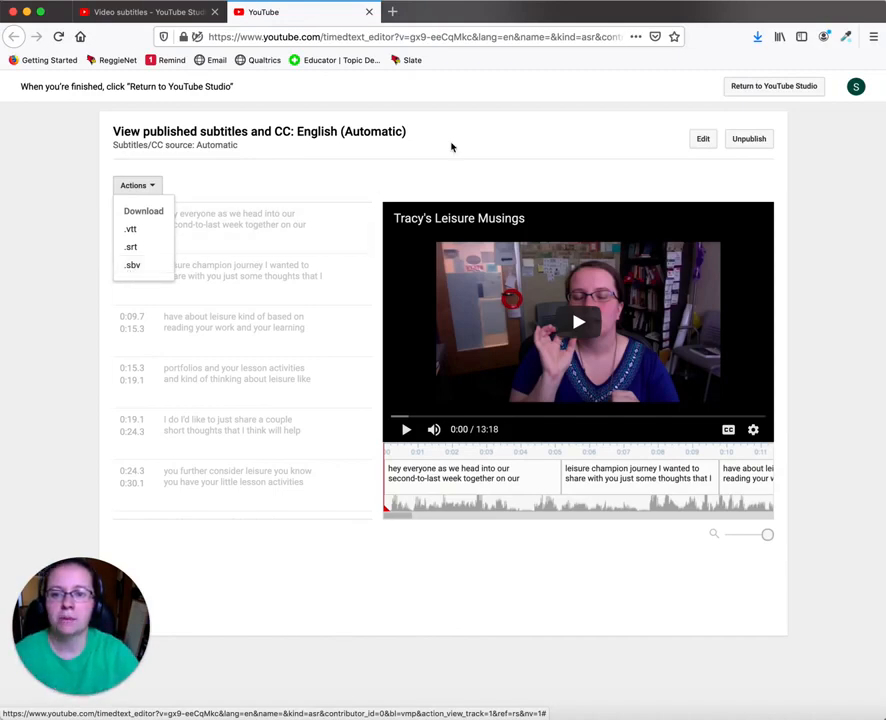
click(515, 150)
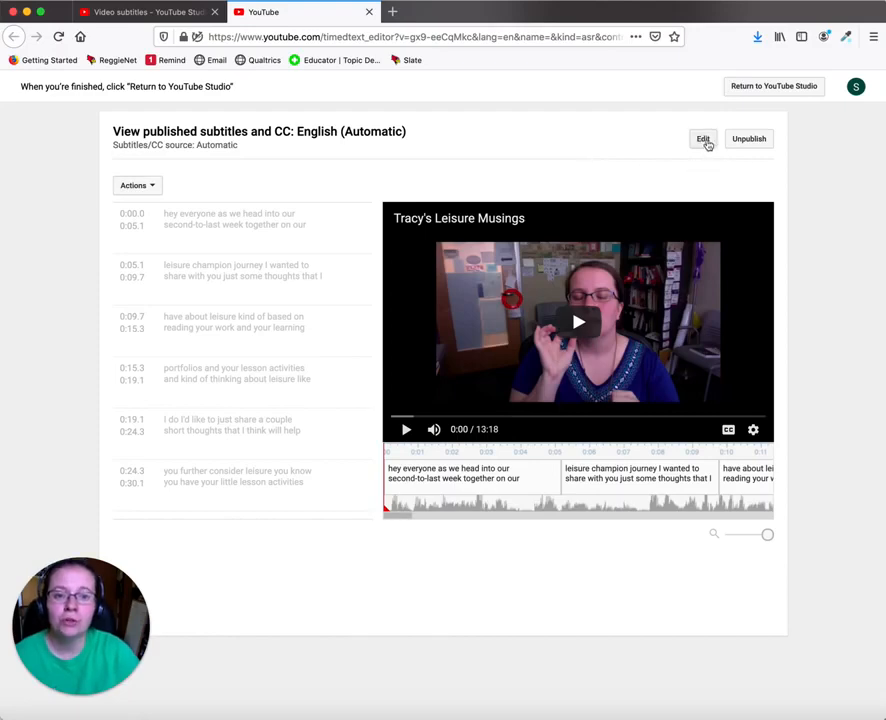
click(704, 140)
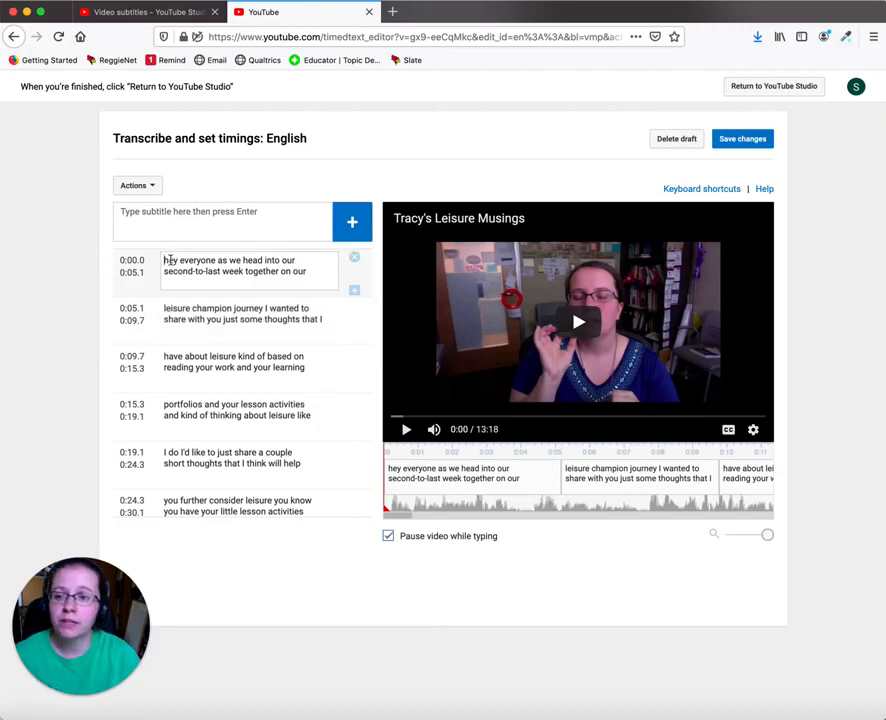
- Capitalize "Hey" at the start of the first subtitle and add a period after "learning" at the end of the third
click(168, 260)
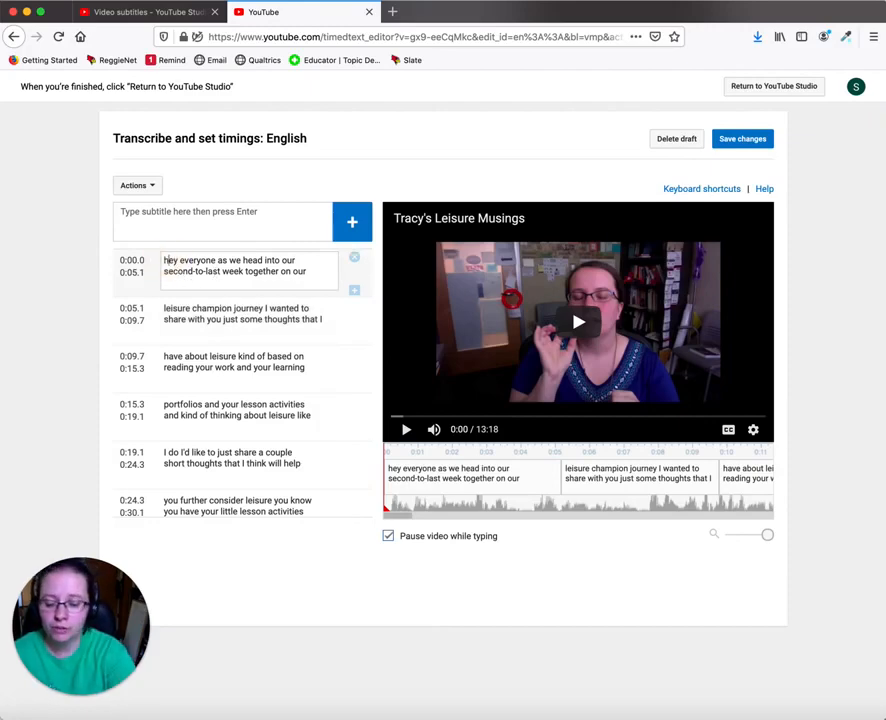
text(\)
key(BackSpace)
key(BackSpace)
text(H)
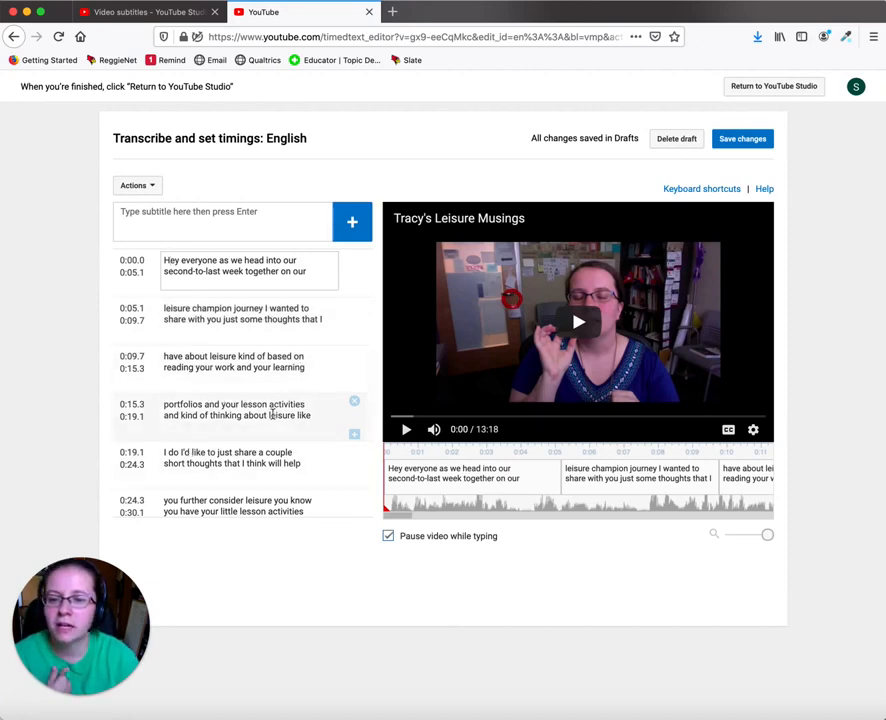
click(312, 367)
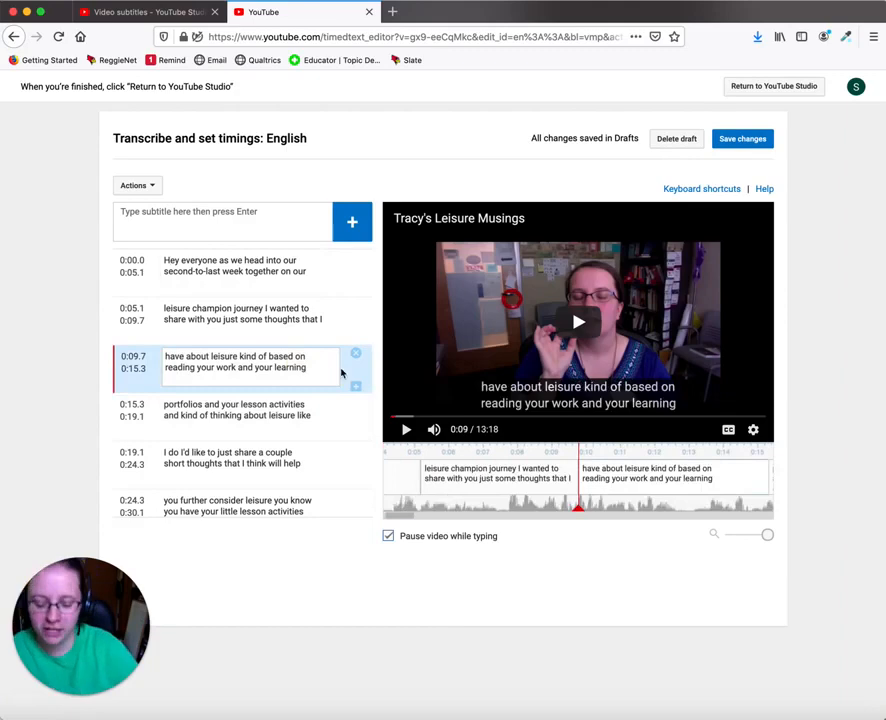
text(.)
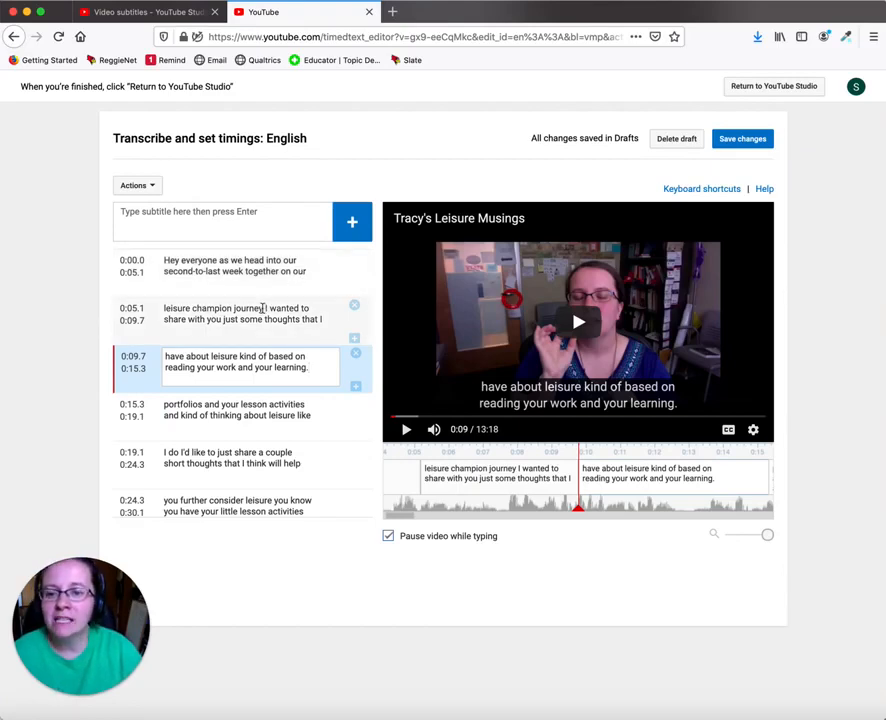
- Add a comma after "journey" in the second subtitle and split that subtitle before "I wanted to"
click(262, 310)
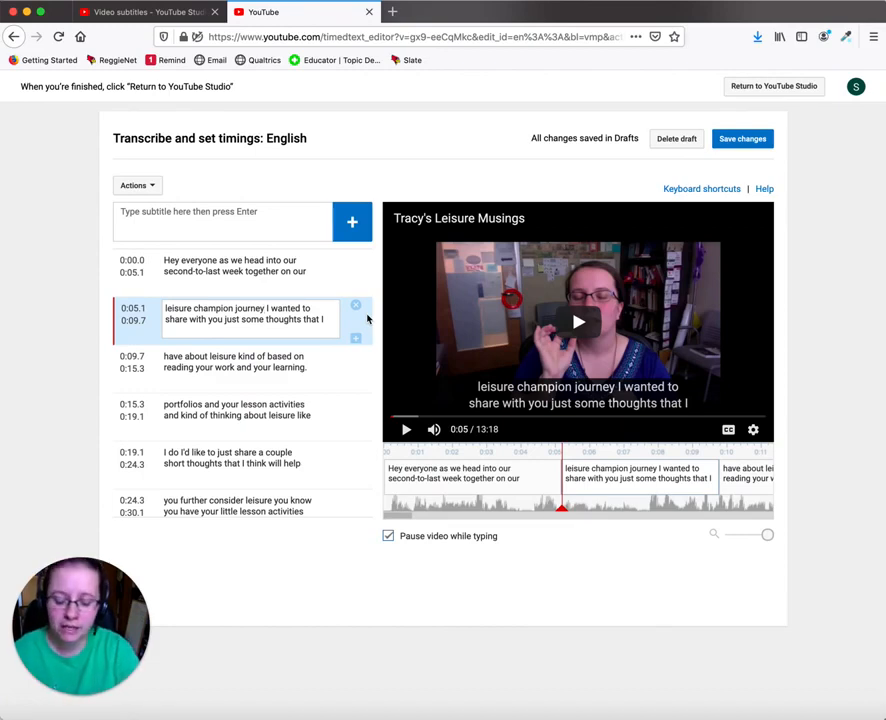
text(,)
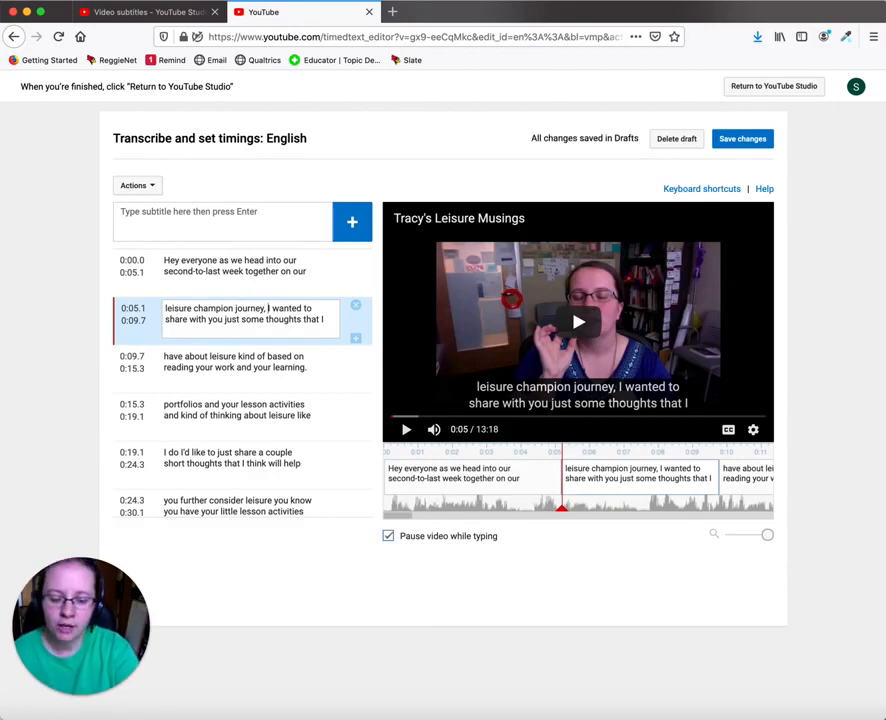
key(Return)
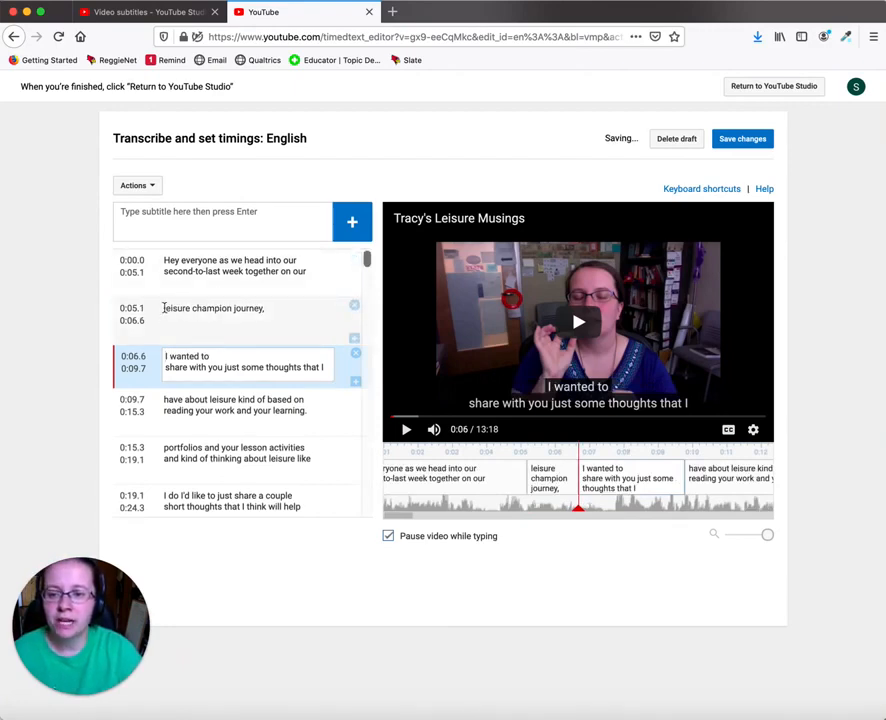
- Merge the subtitle "leisure champion journey," into the end of the first subtitle
click(163, 308)
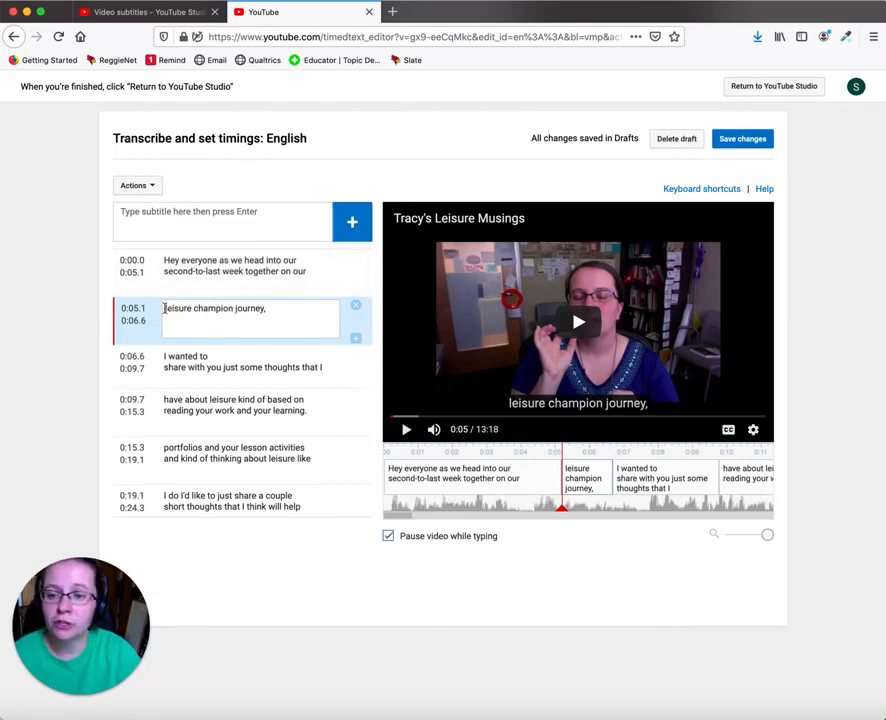
click(165, 308)
key(BackSpace)
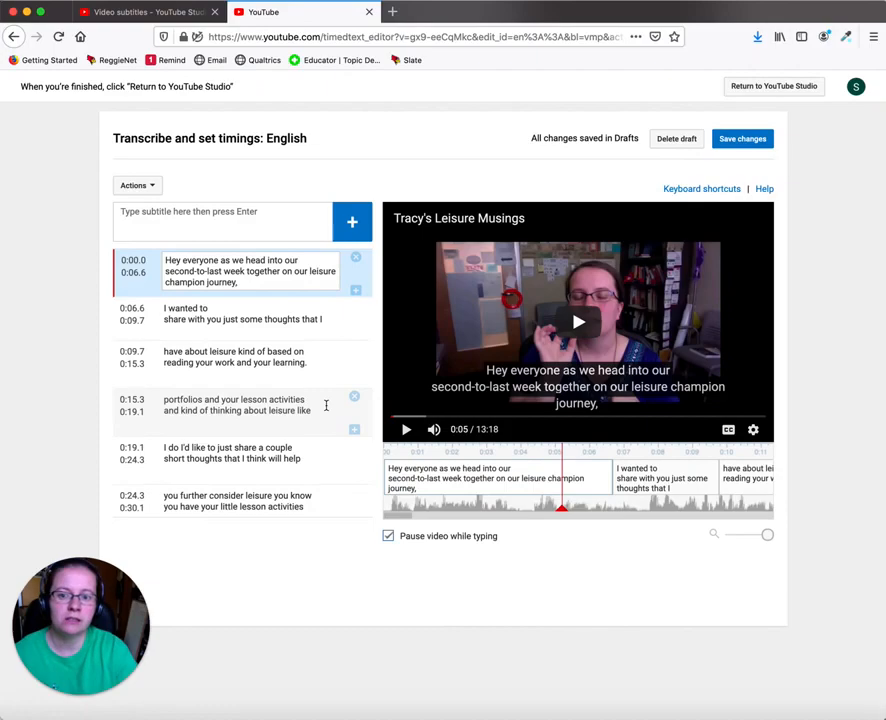
scroll(320, 415, down, 4)
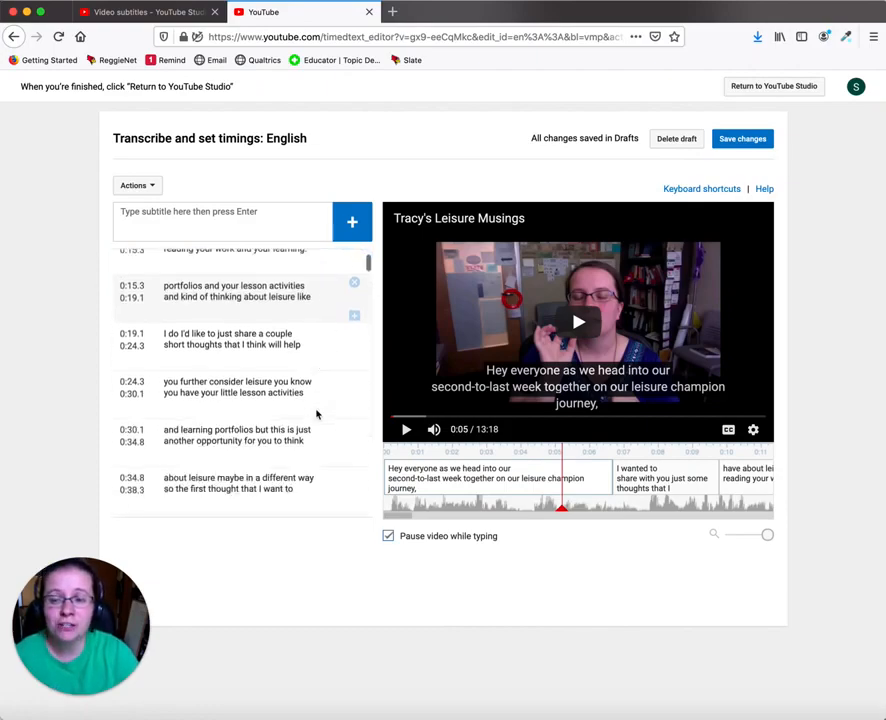
- Read through the automatic subtitles beyond the edited ones to check their wording, capitalization and punctuation
scroll(317, 412, down, 2)
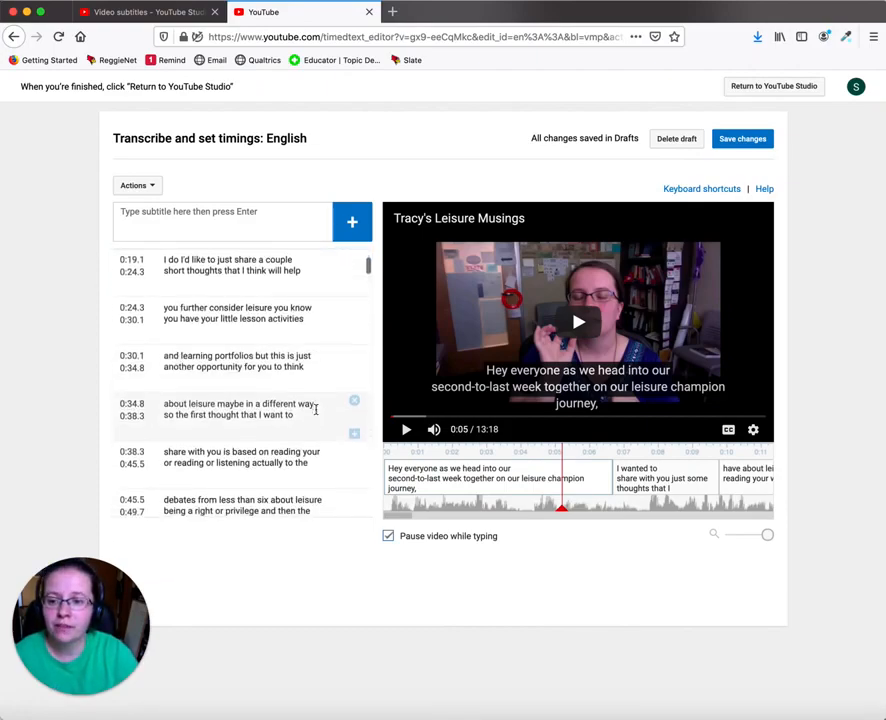
scroll(316, 410, down, 4)
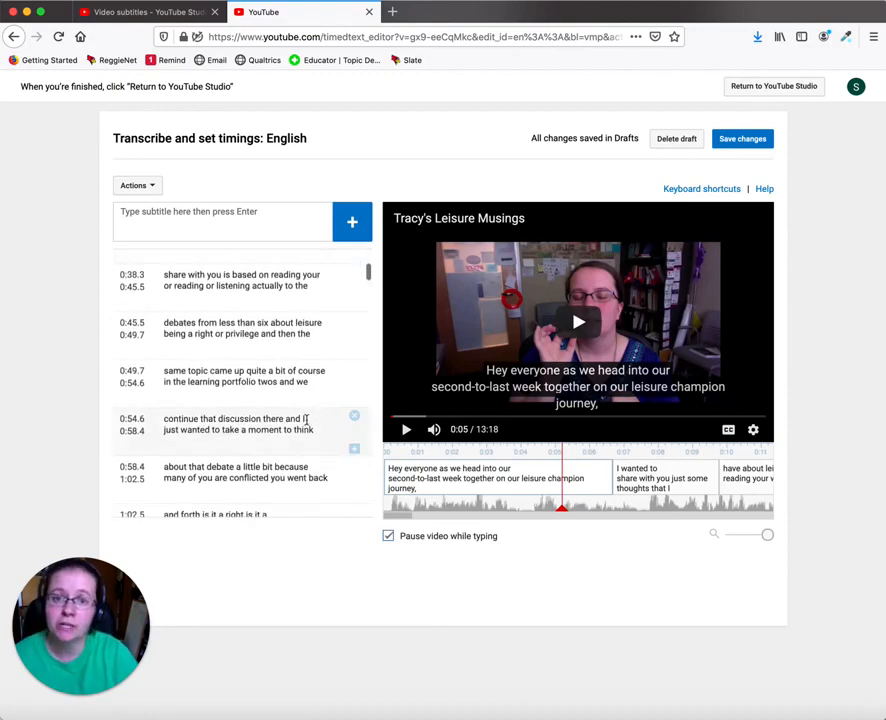
scroll(307, 420, down, 3)
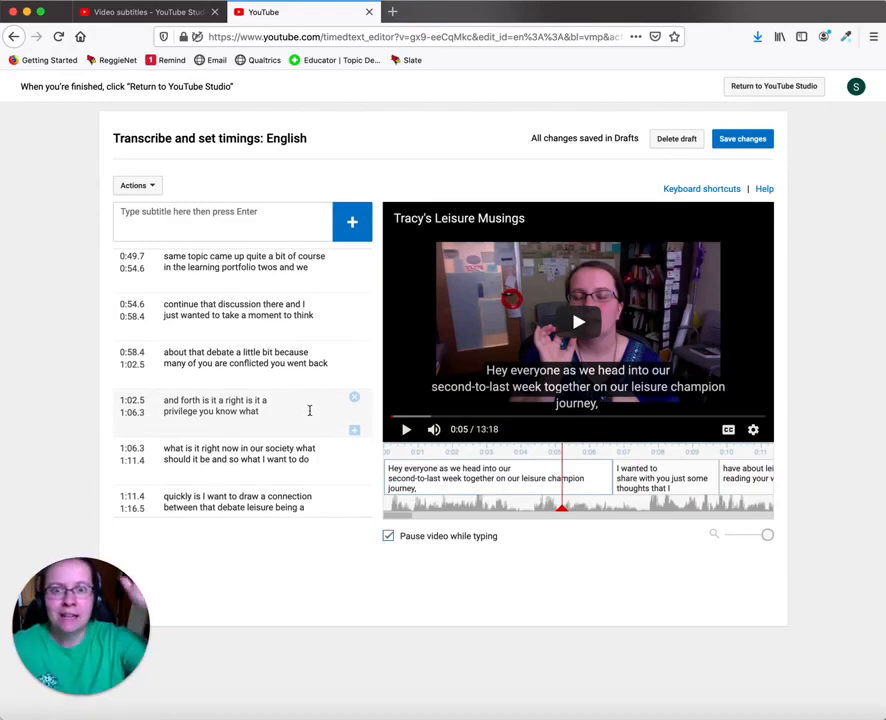
scroll(307, 417, down, 4)
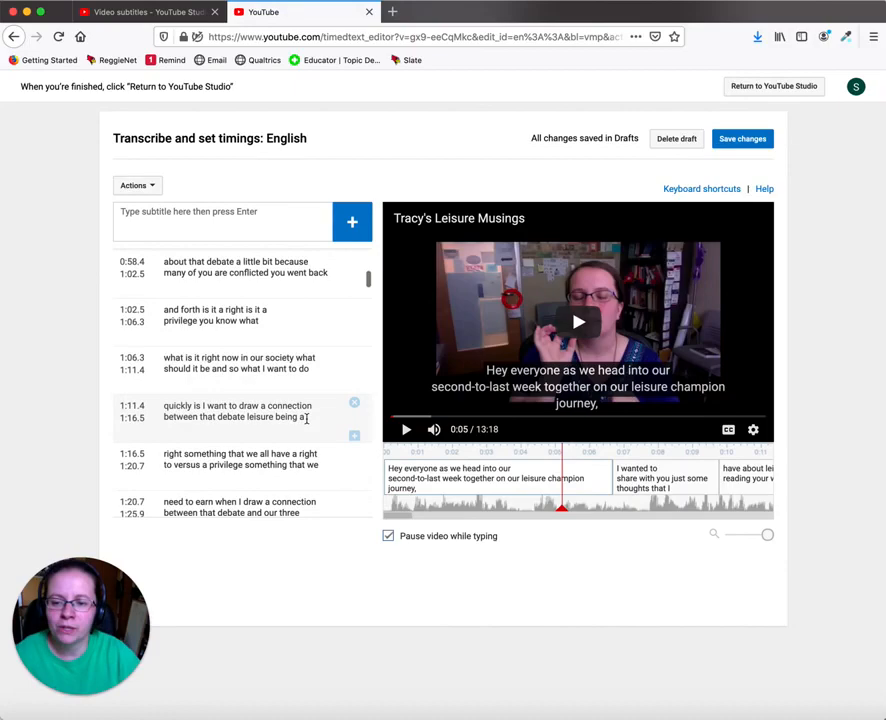
scroll(307, 419, down, 2)
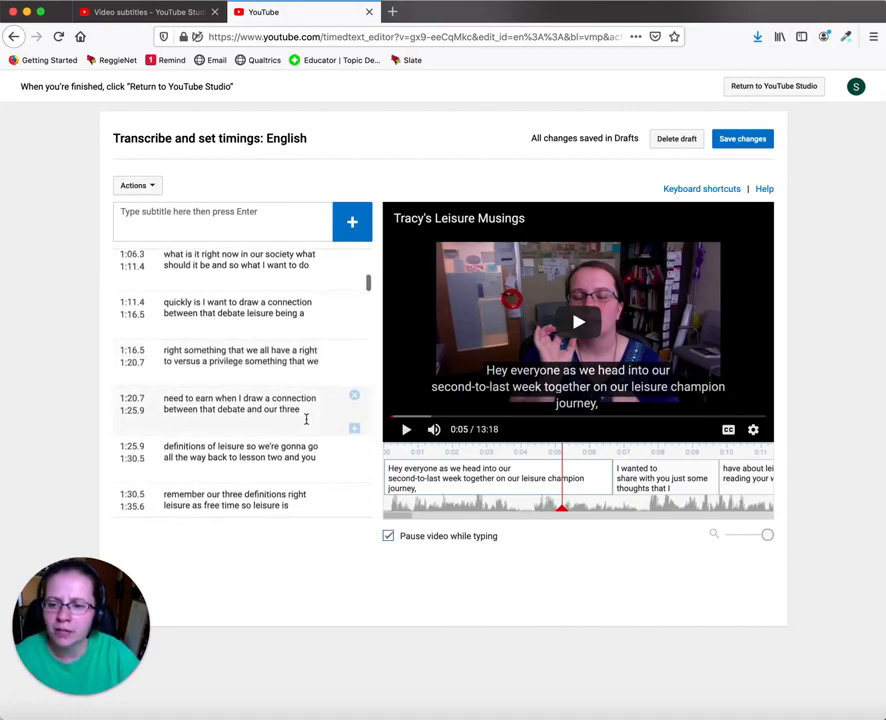
scroll(307, 418, down, 4)
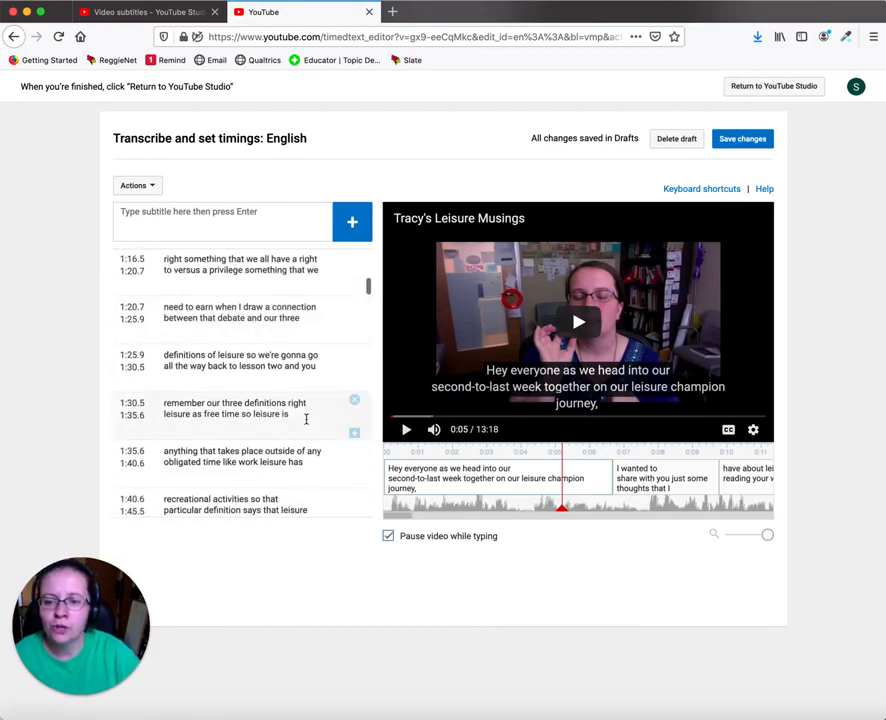
scroll(307, 419, down, 6)
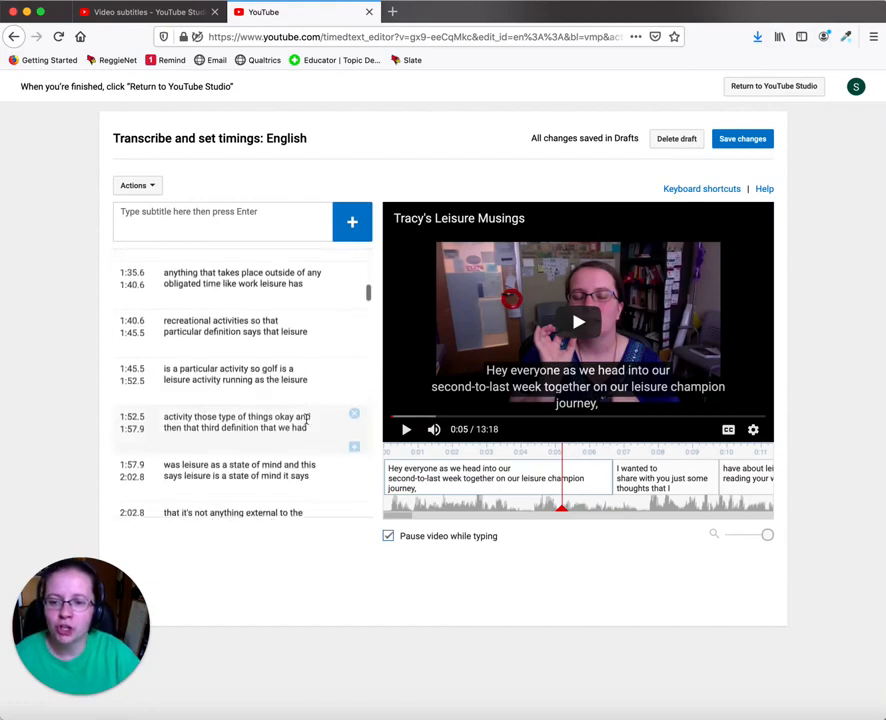
scroll(306, 419, down, 7)
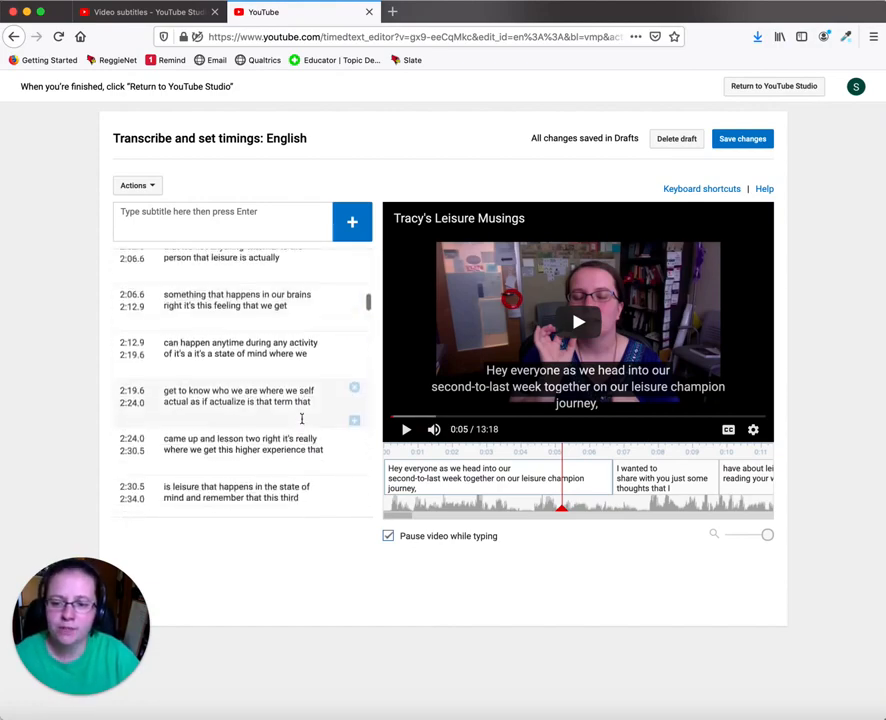
scroll(299, 418, down, 1)
scroll(299, 418, up, 20)
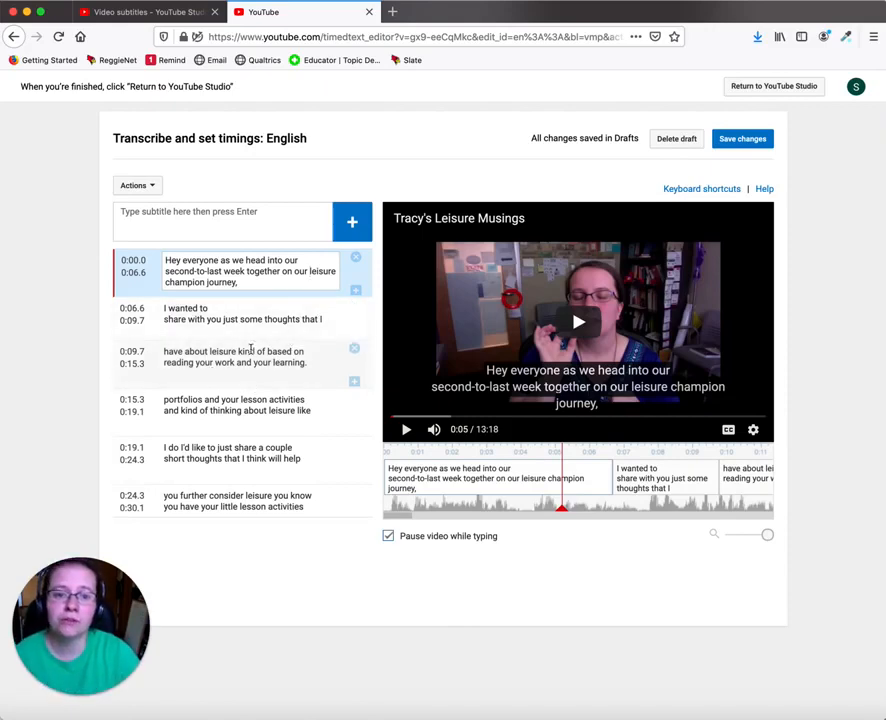
- Save the edited English subtitles and play the opening of the video with captions turned on to check them
click(746, 141)
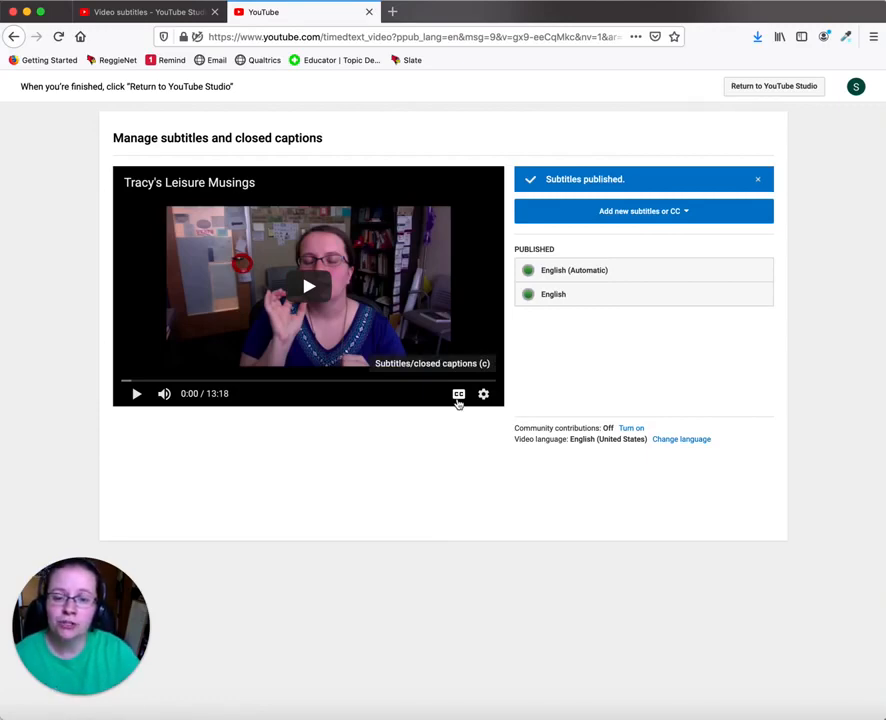
click(458, 395)
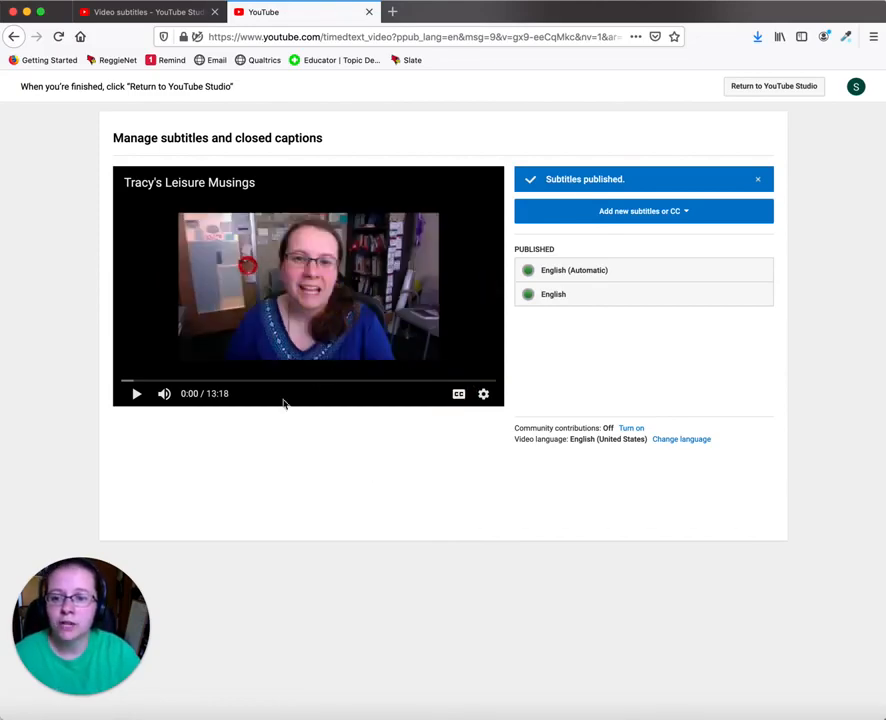
click(135, 398)
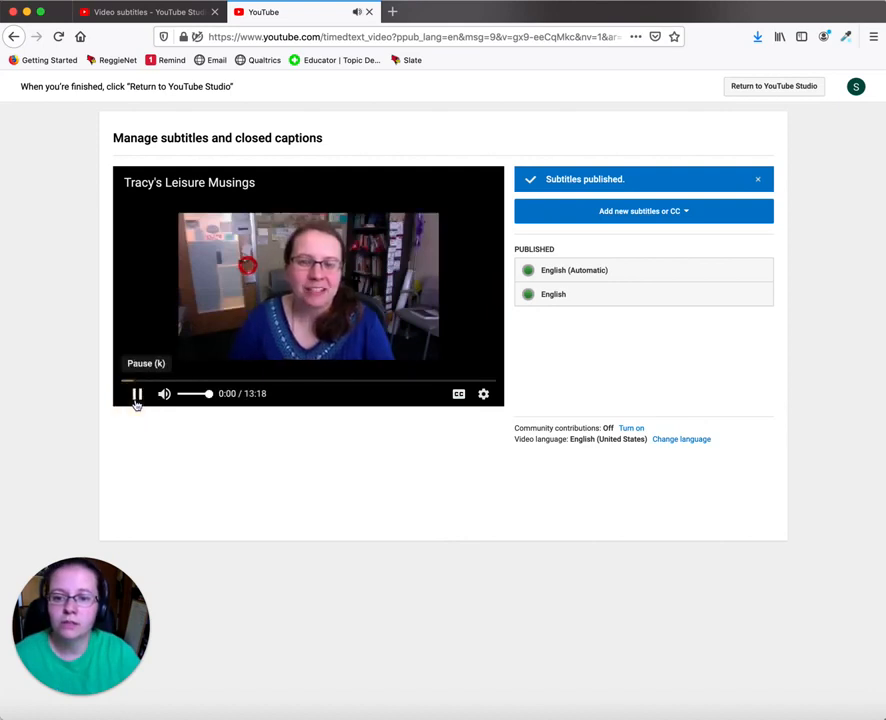
click(460, 395)
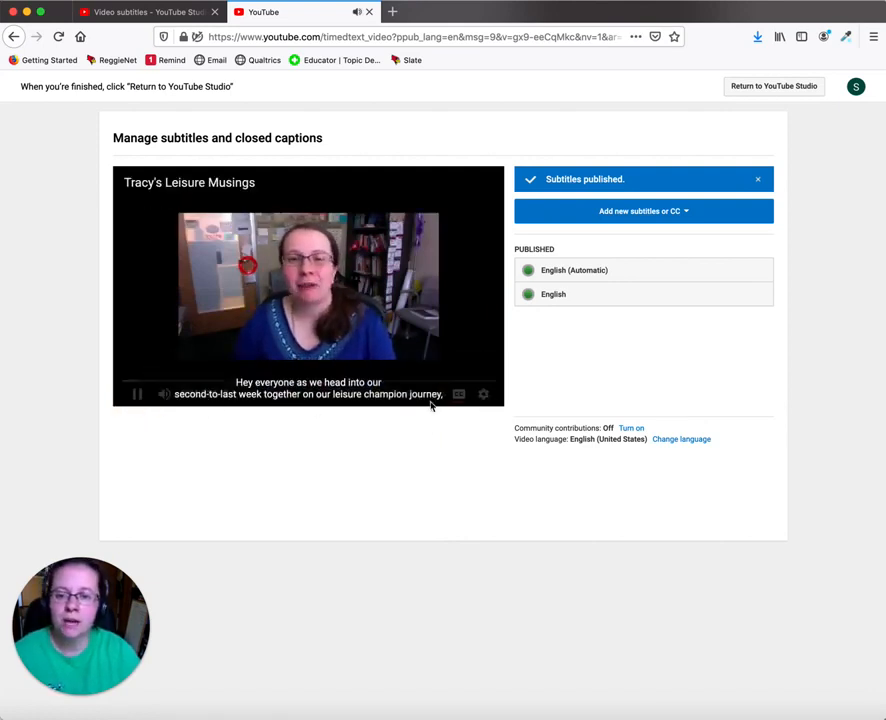
click(140, 396)
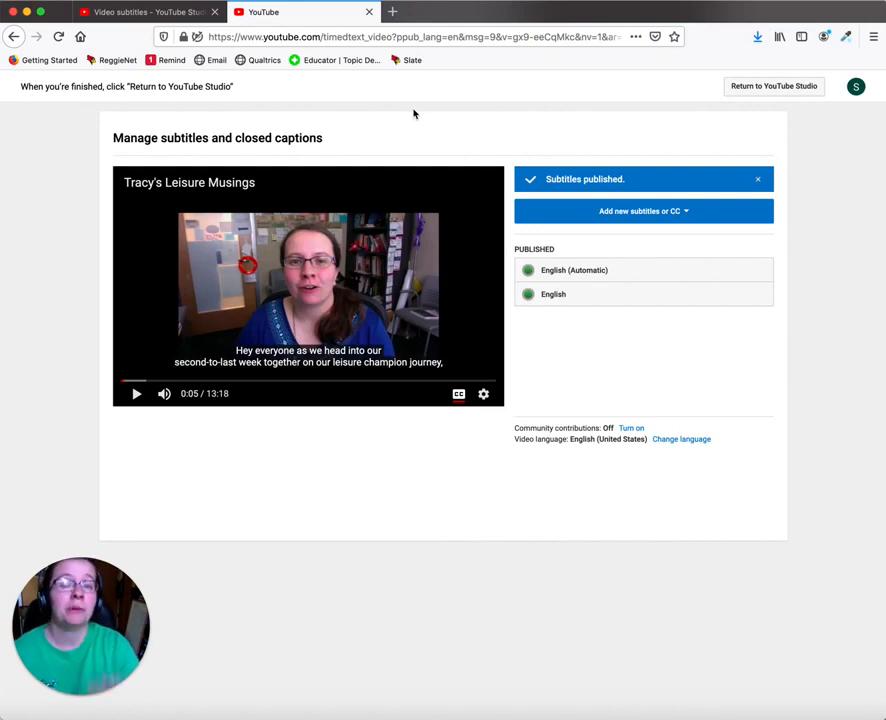
- Return to the Video subtitles page in YouTube Studio
click(148, 12)
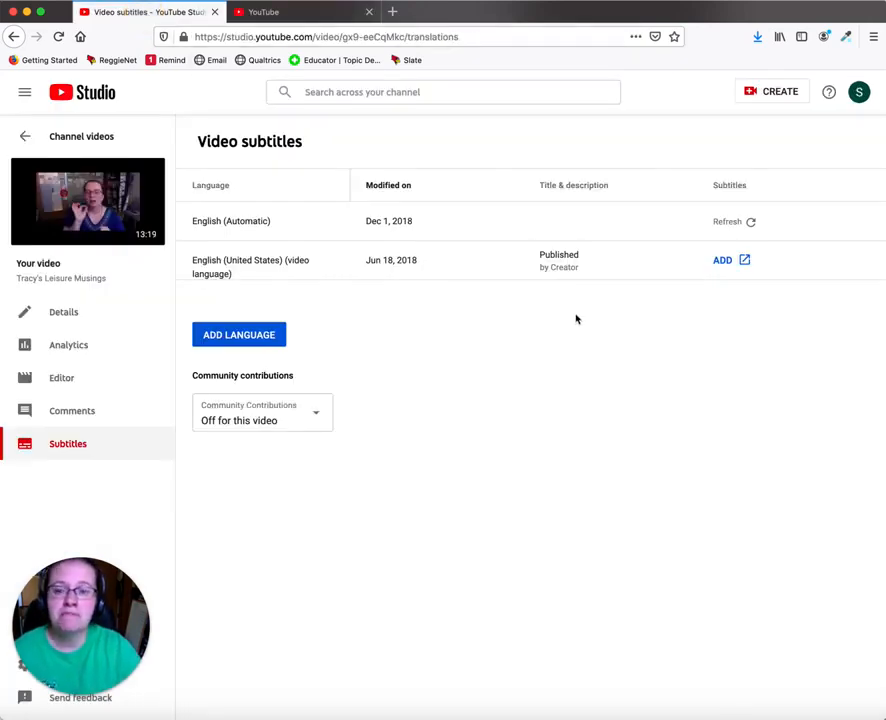